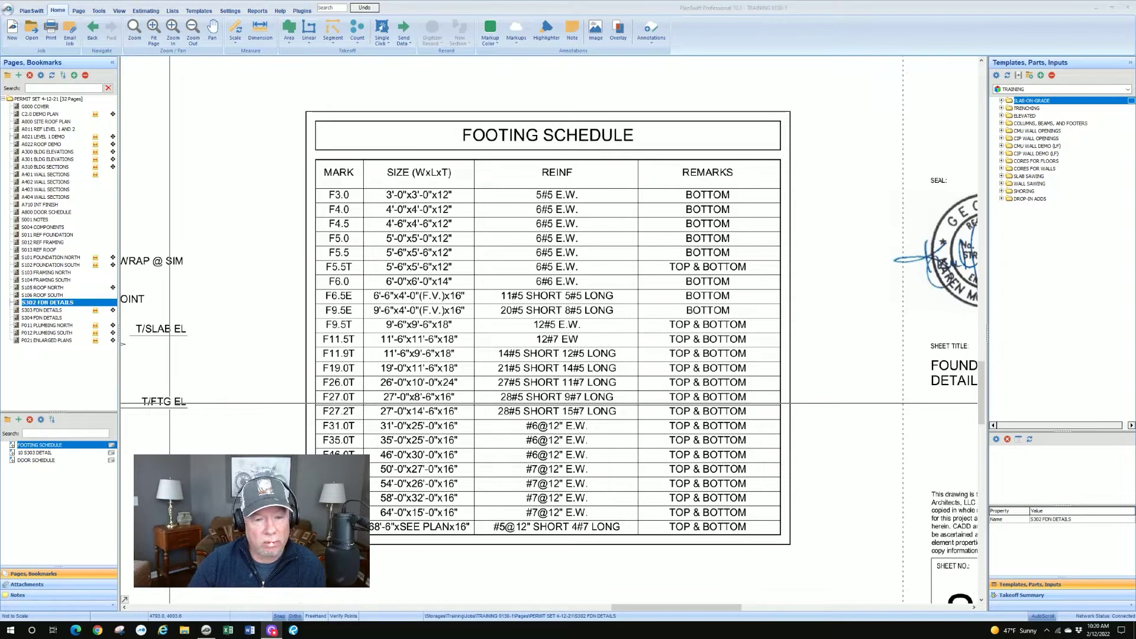
Open the 10 S303 DETAIL bookmark and zoom into the non-bearing CMU wall footing detail.
left_click(35, 452)
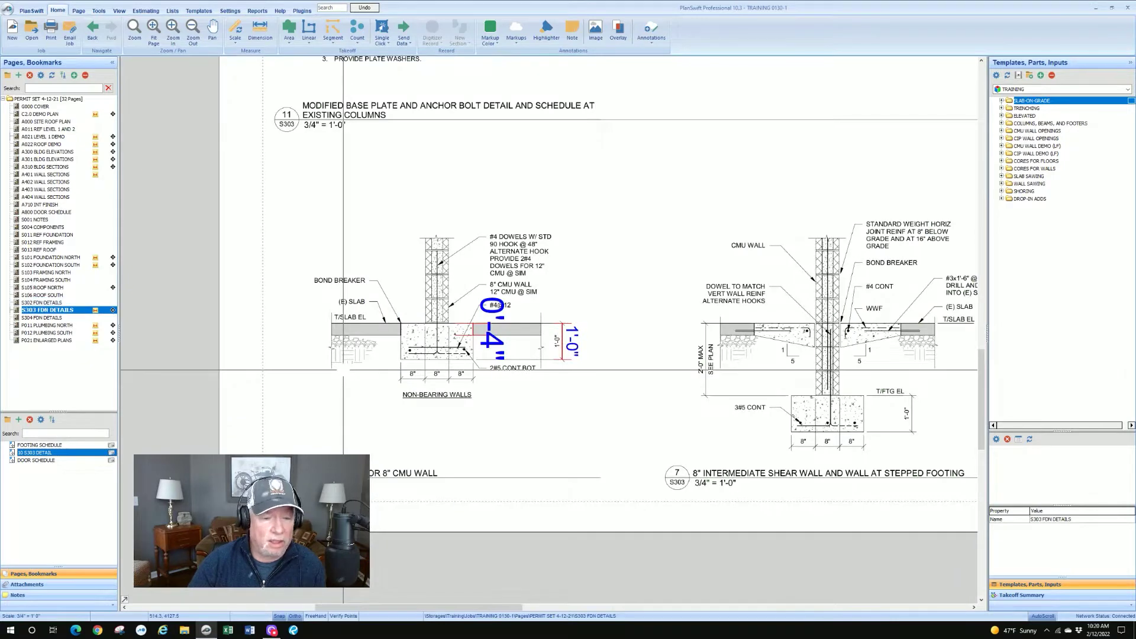
scroll(343, 370, "down", 3)
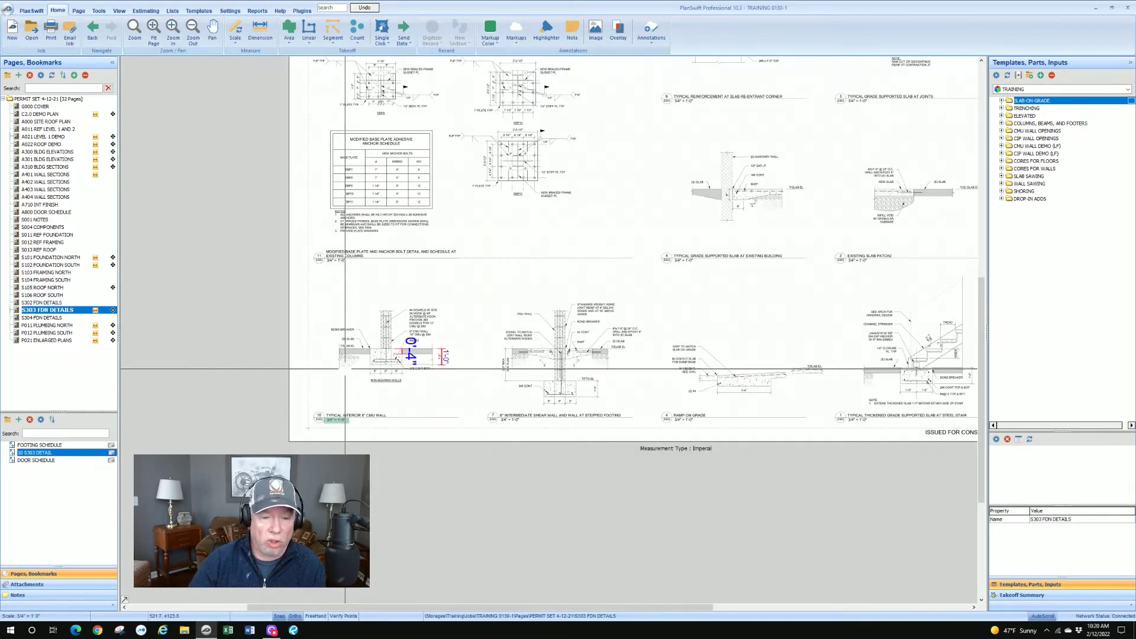
scroll(345, 369, "down", 1)
scroll(346, 369, "up", 5)
scroll(332, 408, "up", 2)
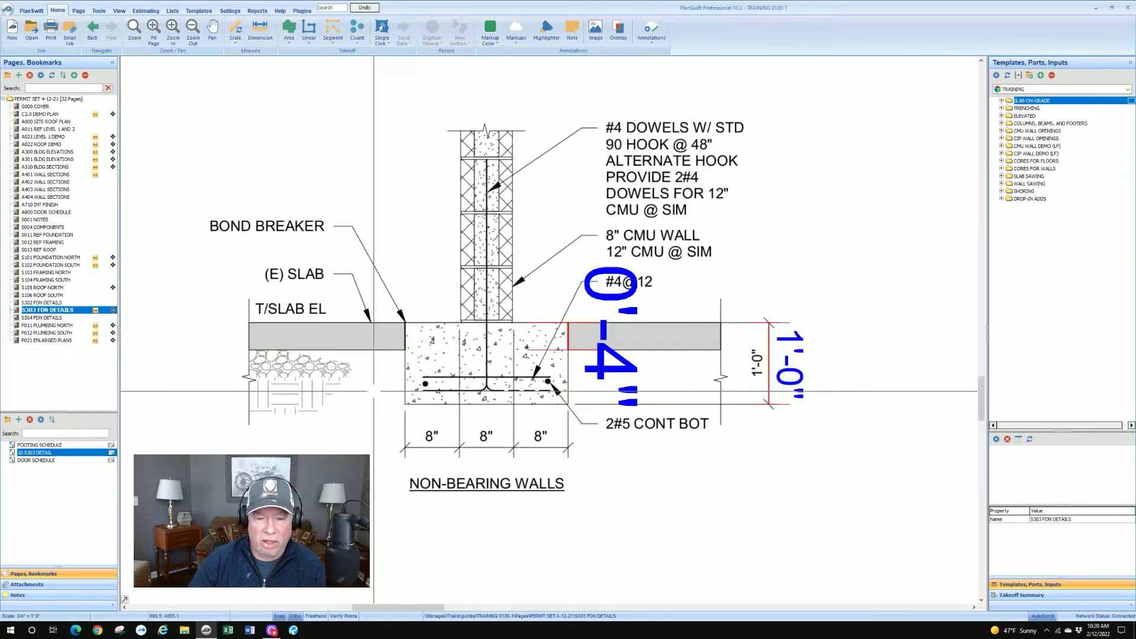
scroll(352, 409, "down", 1)
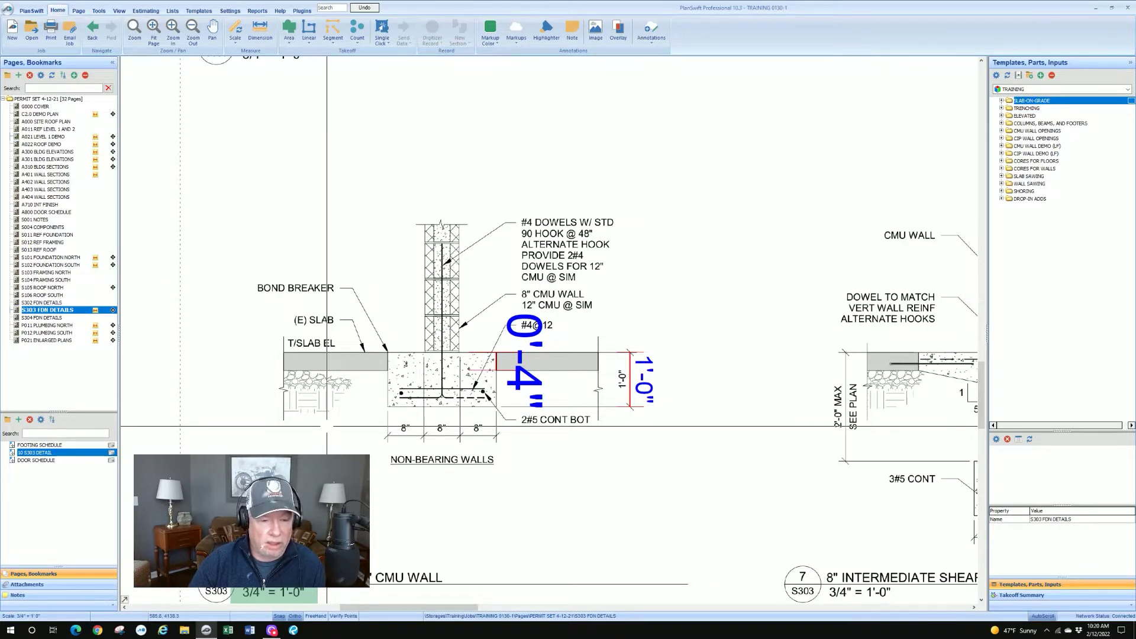
Show the A800 door schedule from its bookmark and make the Bookmarks pane taller.
left_click(47, 461)
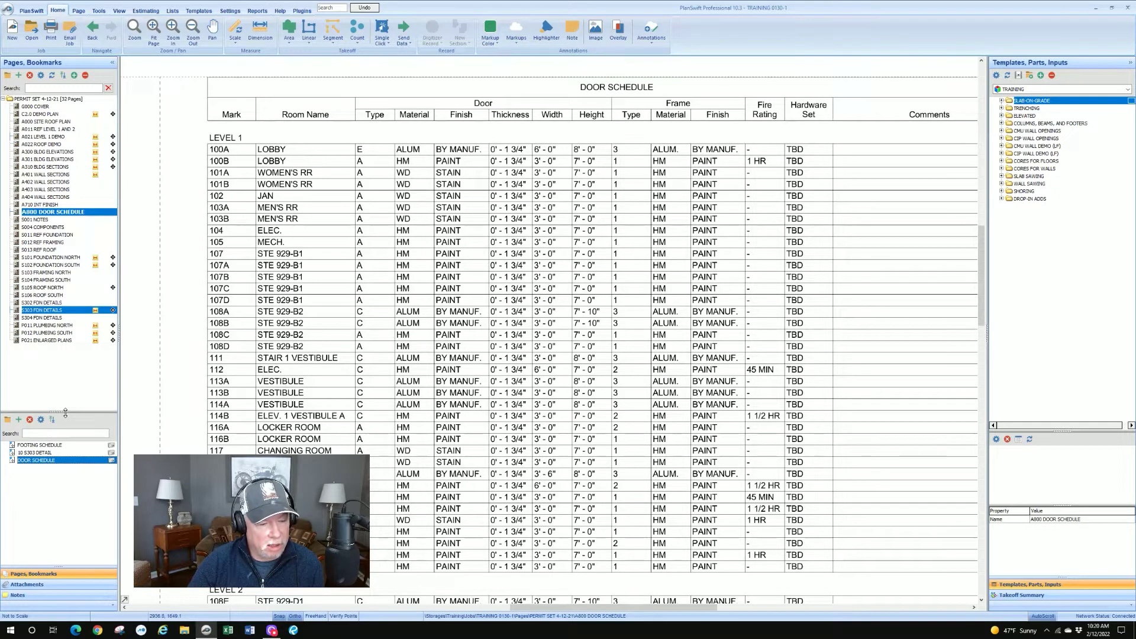
left_click_drag(61, 411, 63, 386)
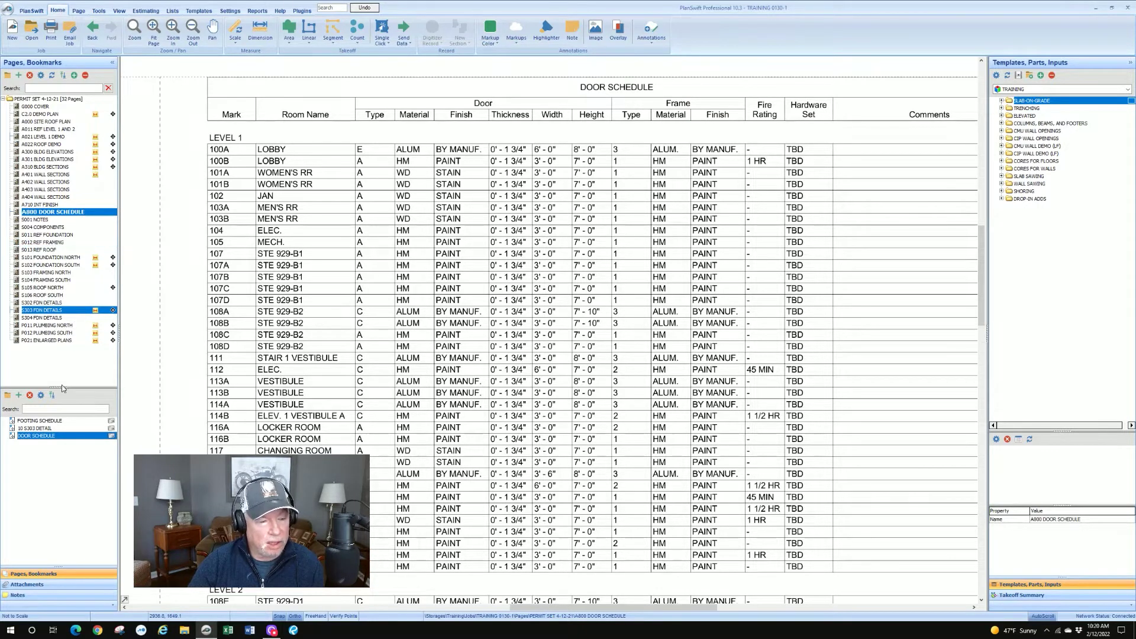
mouse_move(61, 387)
left_mouse_down()
mouse_move(65, 444)
mouse_move(64, 400)
left_mouse_up()
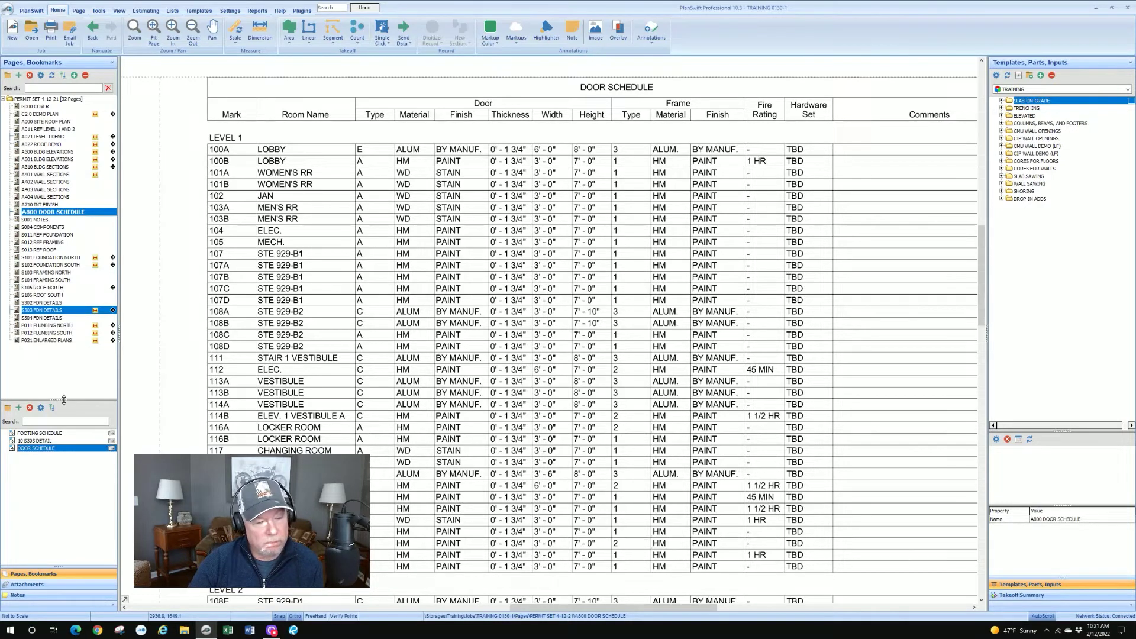
left_click_drag(64, 400, 63, 383)
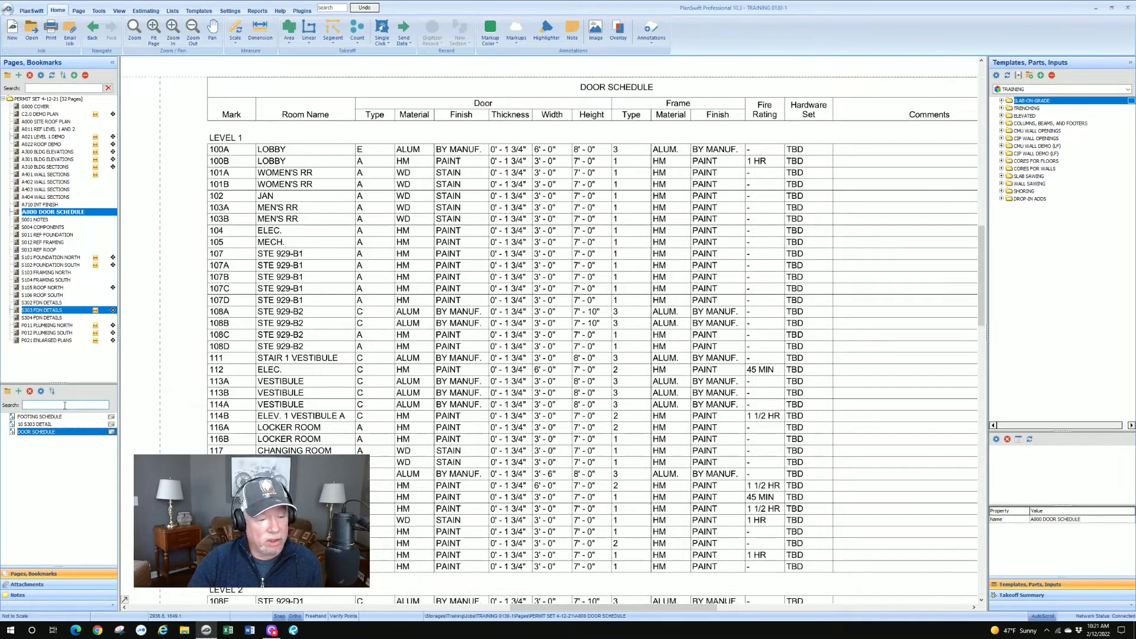
left_click(66, 405)
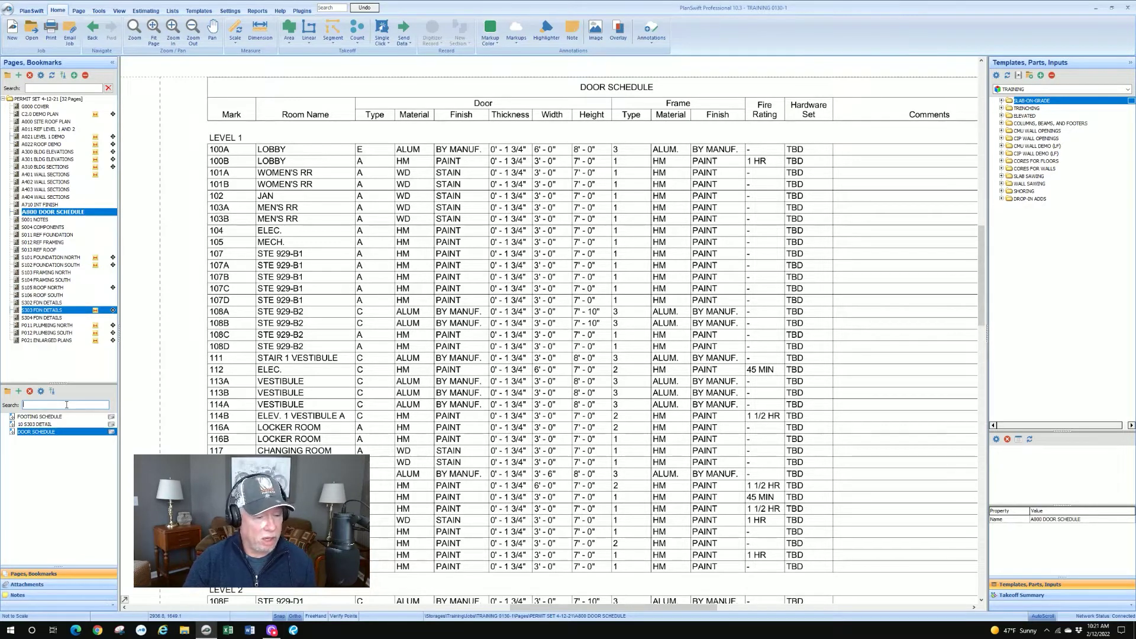
type("SCHEU")
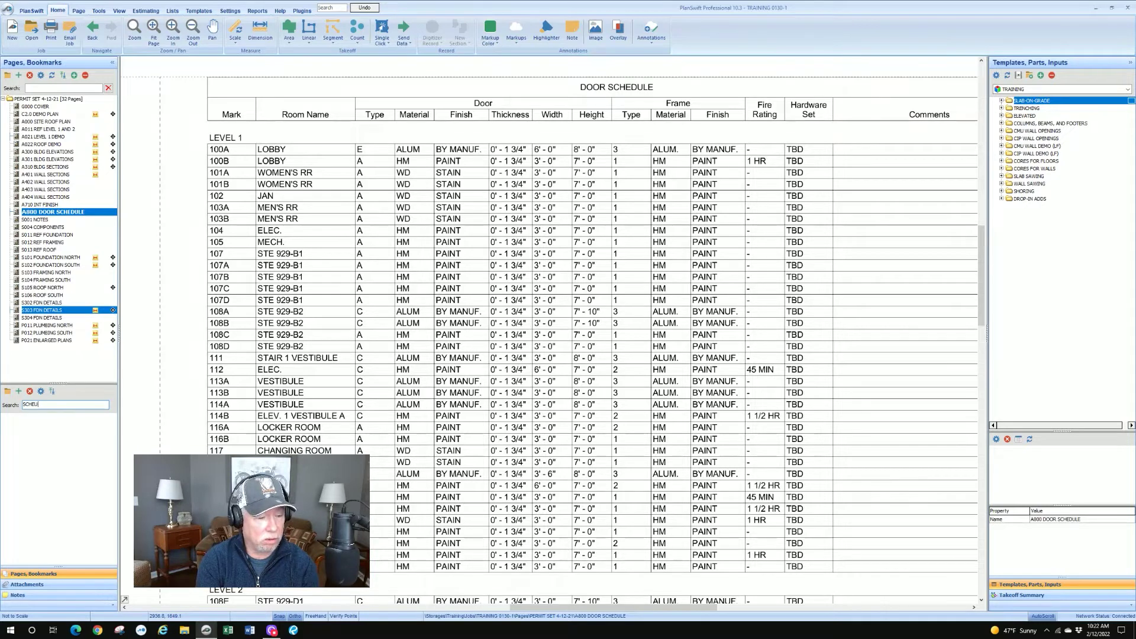
key("BackSpace")
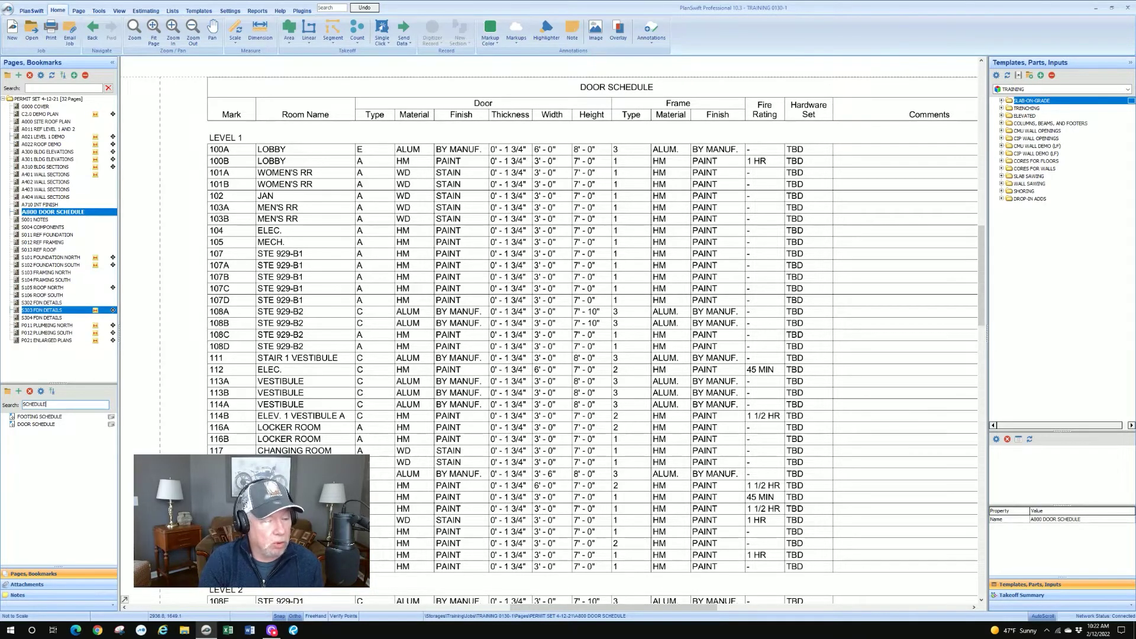
key("BackSpace")
key("BackSpace")
key("BackSpace")
key("BackSpace")
key("BackSpace")
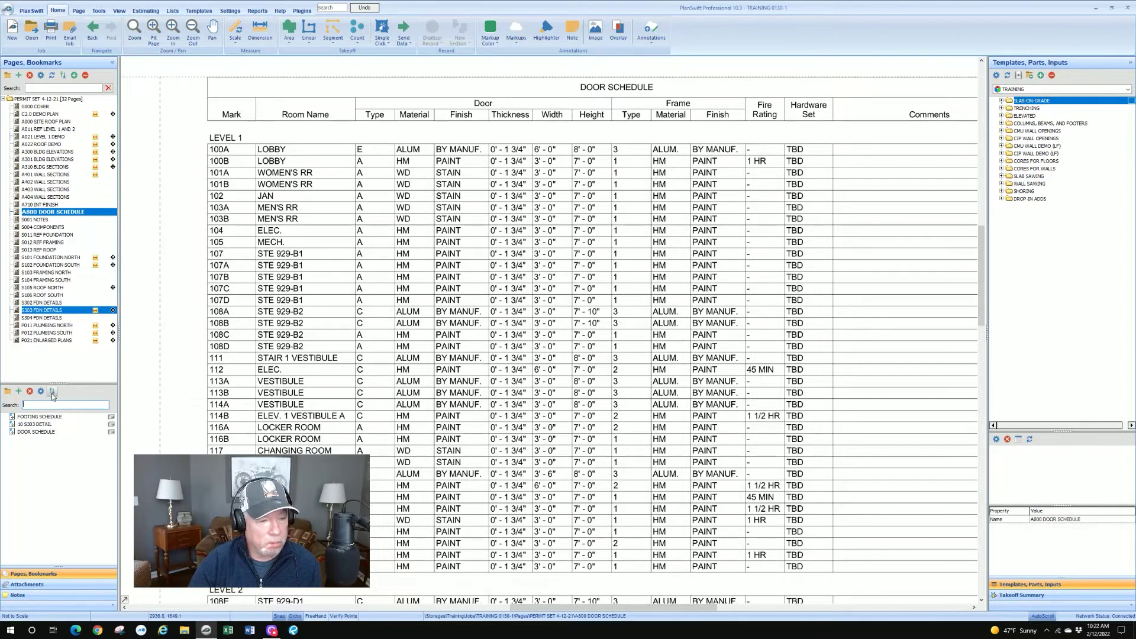
scroll(256, 245, "left", 2)
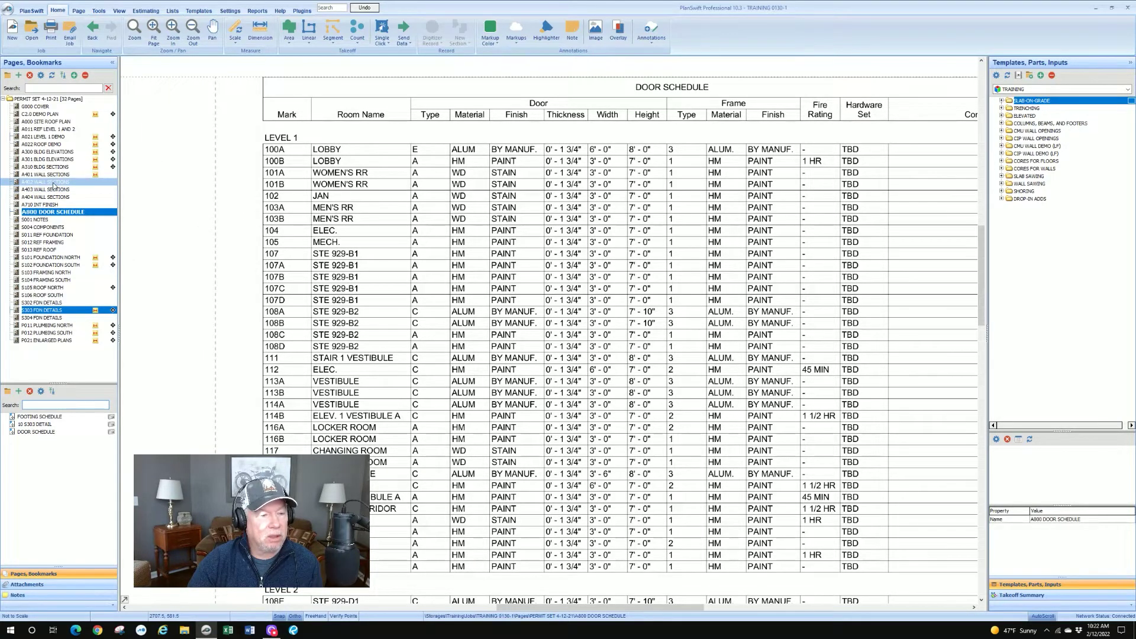
Open sheet A402 Wall Sections and pan across the wall section detail.
left_click(54, 183)
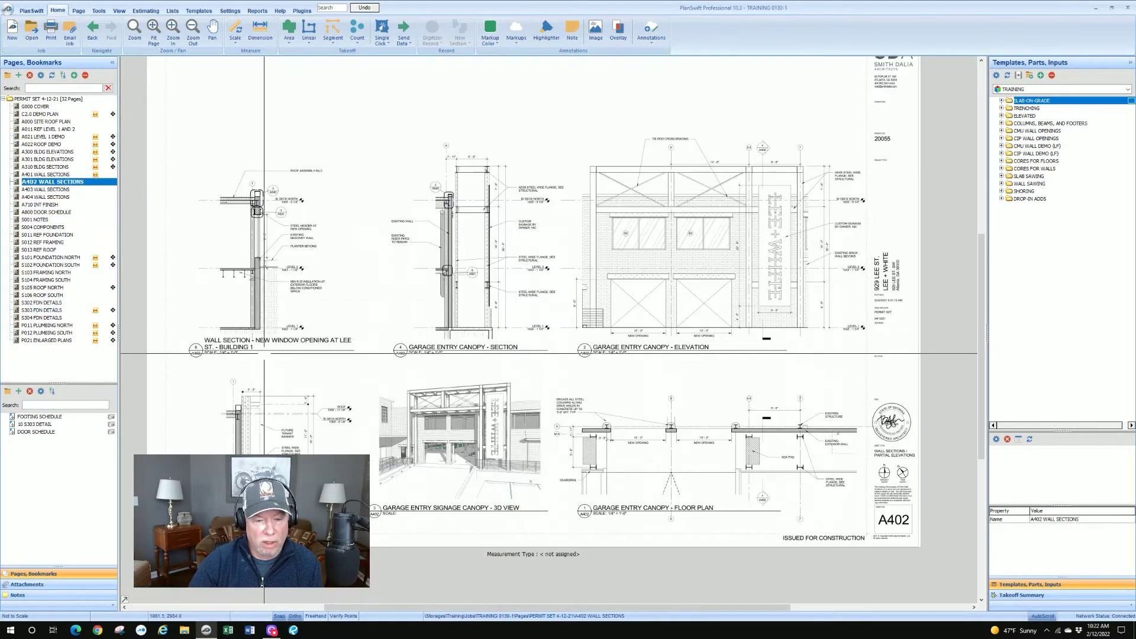
scroll(188, 347, "up", 4)
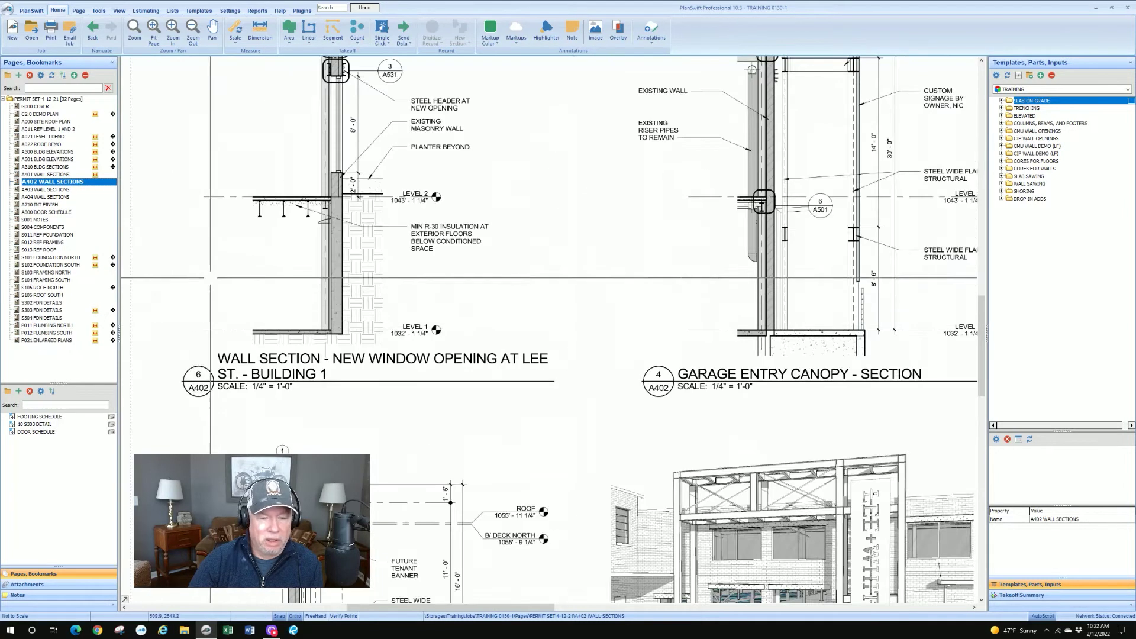
left_click_drag(218, 257, 290, 360)
key("Escape")
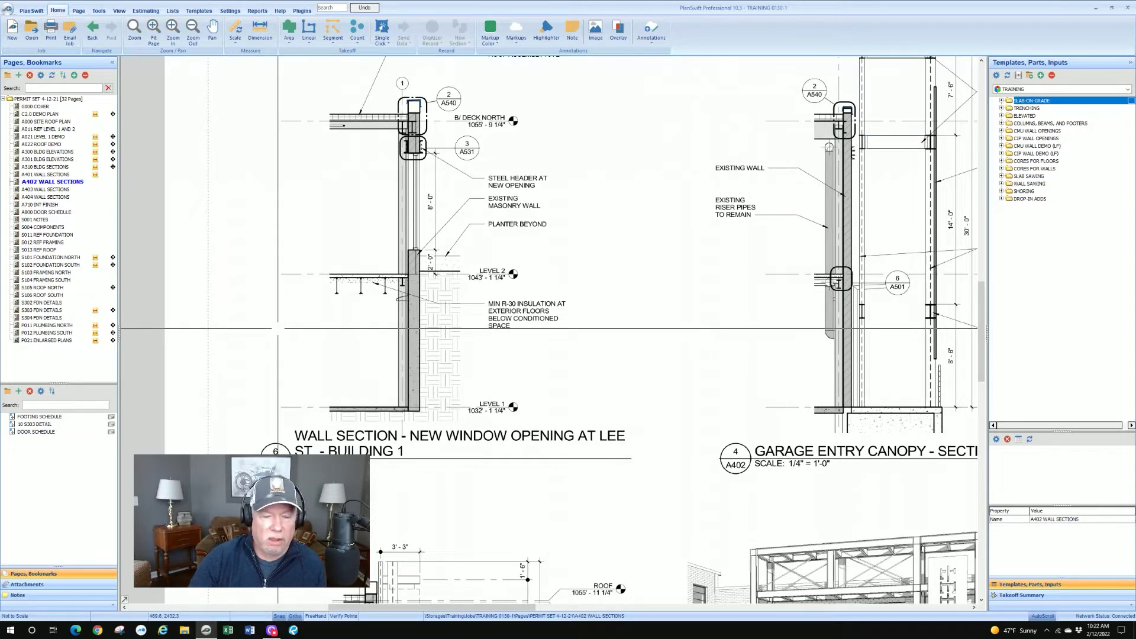
left_click_drag(265, 308, 264, 326)
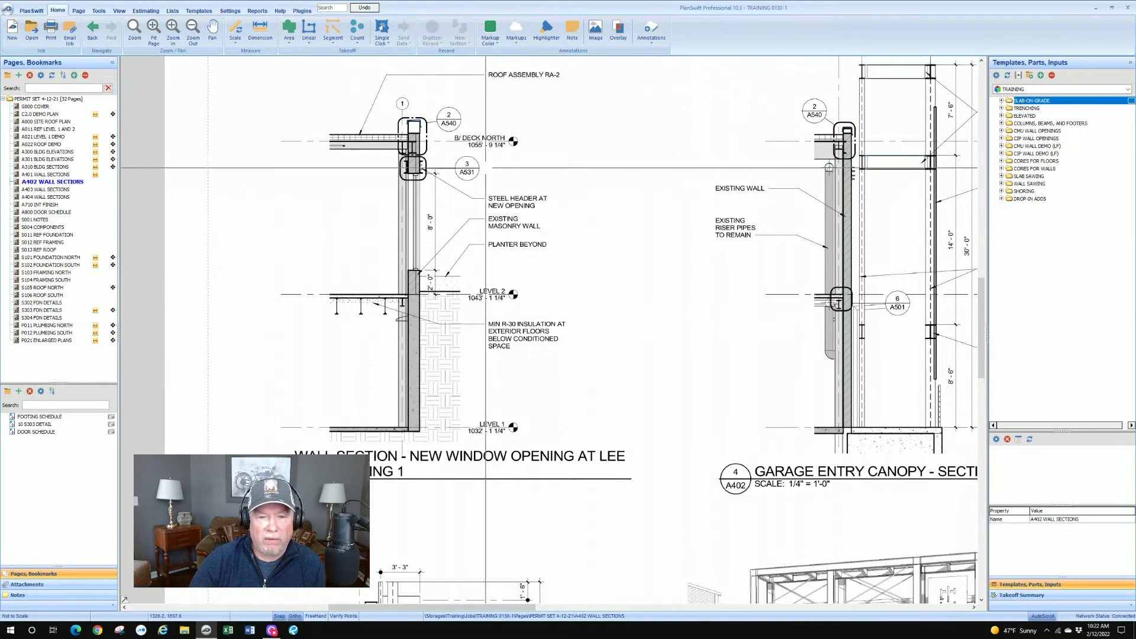
mouse_move(359, 207)
left_mouse_down()
mouse_move(382, 209)
mouse_move(343, 220)
left_mouse_up()
key("Escape")
Zoom in and out around the wall section and garage entry canopy details.
scroll(342, 219, "up", 2)
scroll(341, 217, "down", 2)
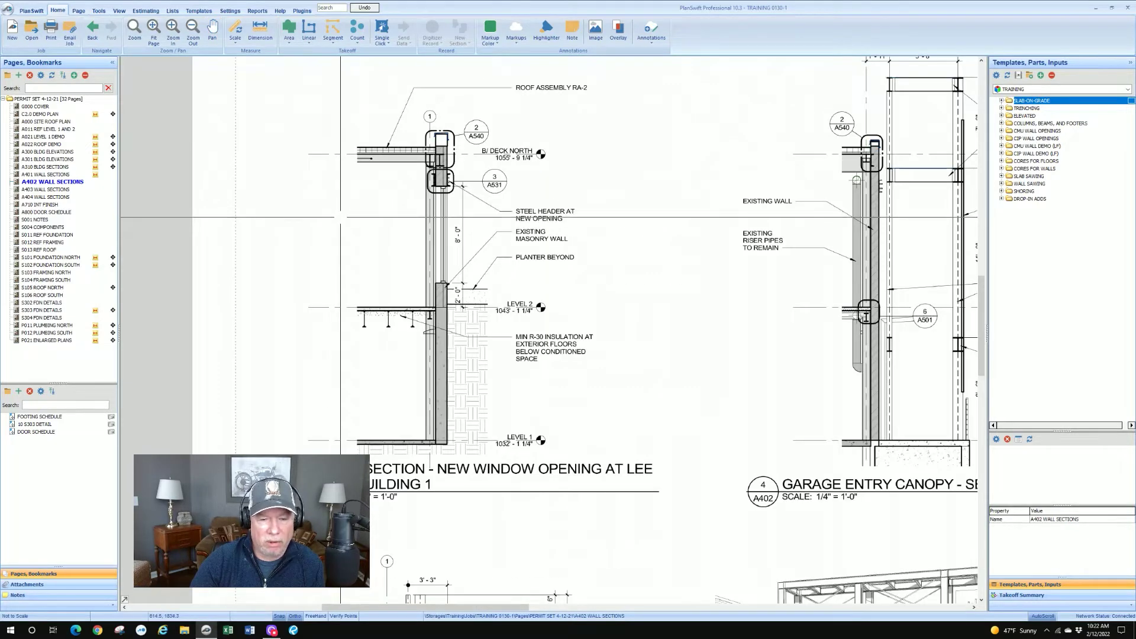
scroll(341, 218, "down", 3)
scroll(367, 225, "up", 1)
scroll(414, 231, "down", 2)
scroll(389, 245, "up", 3)
scroll(390, 244, "down", 2)
scroll(386, 243, "up", 1)
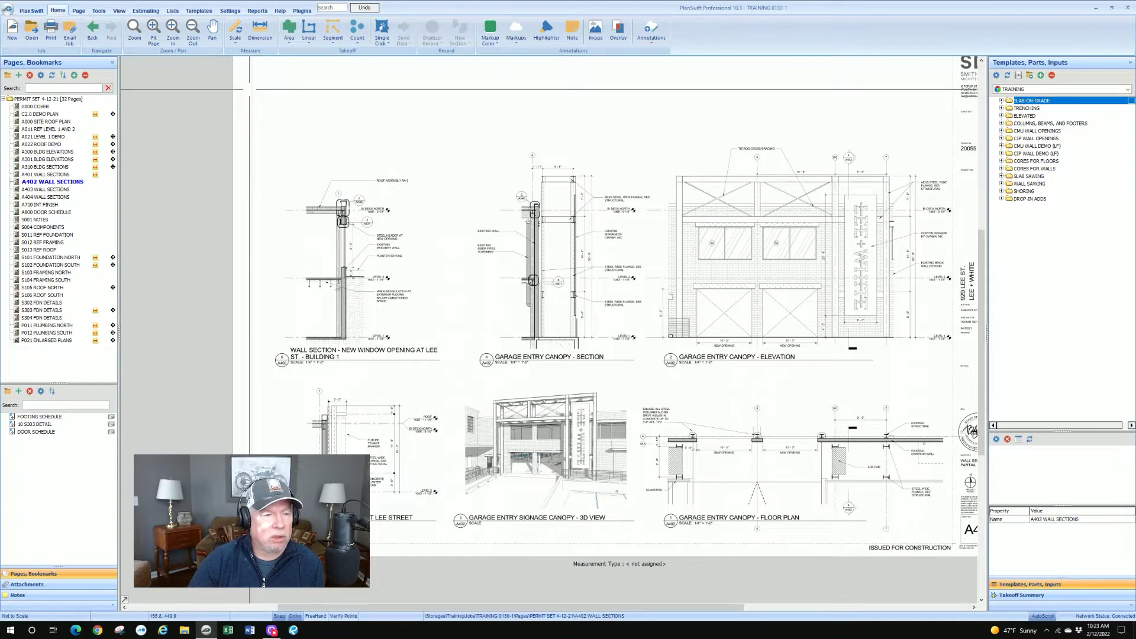
left_click(133, 26)
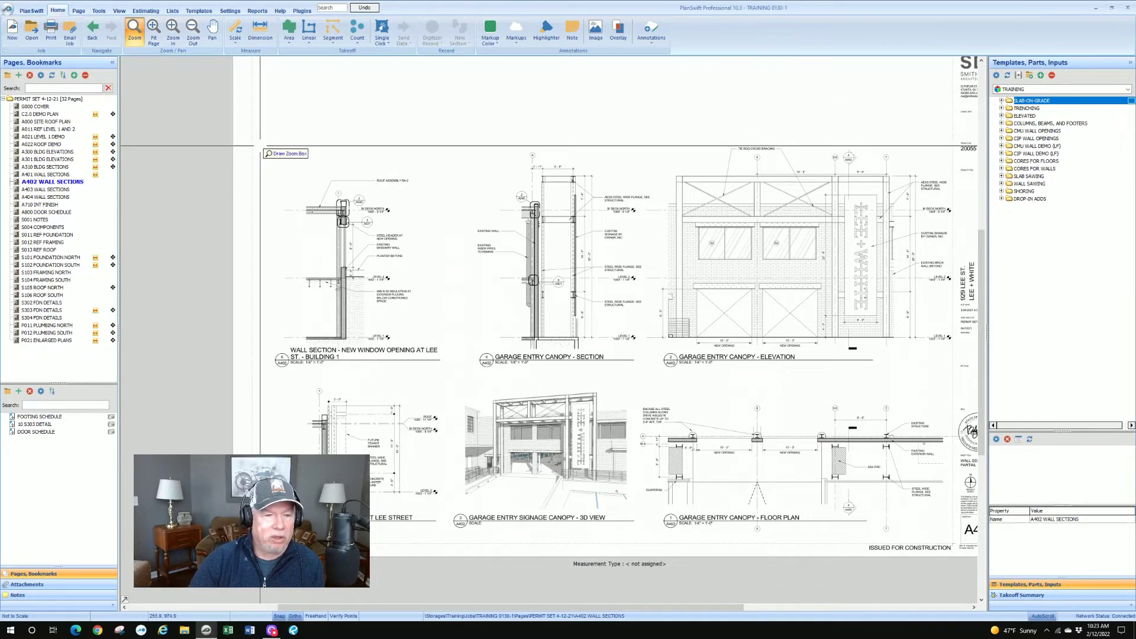
left_click_drag(260, 155, 471, 385)
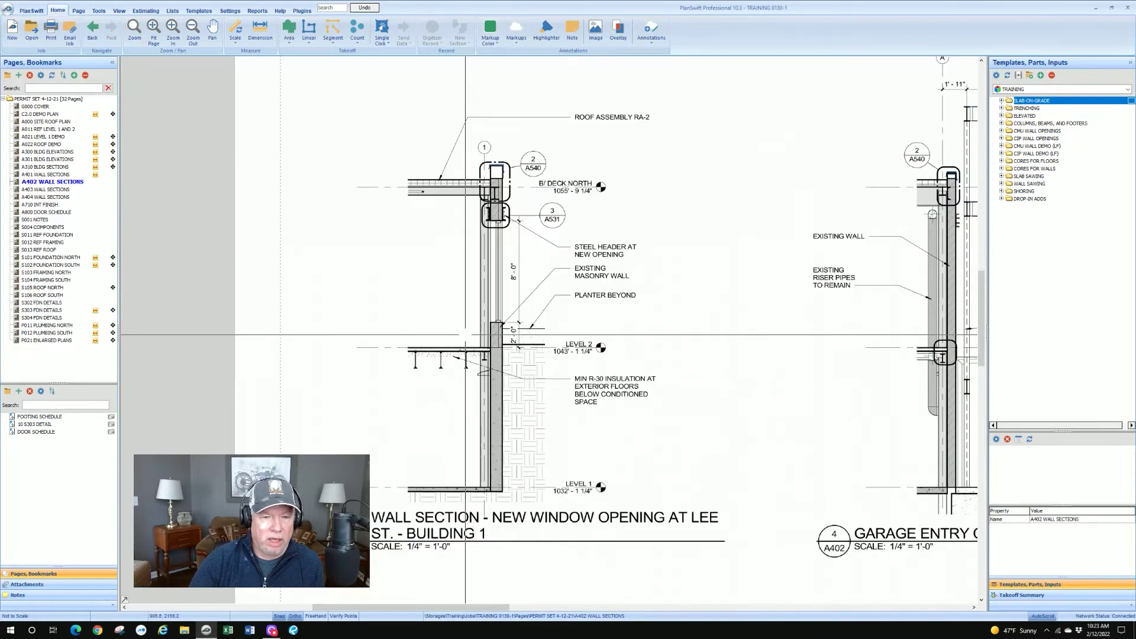
Add a new bookmark named 'NEW WINDOW DETAIL' with Create Snapshot enabled.
left_click(18, 392)
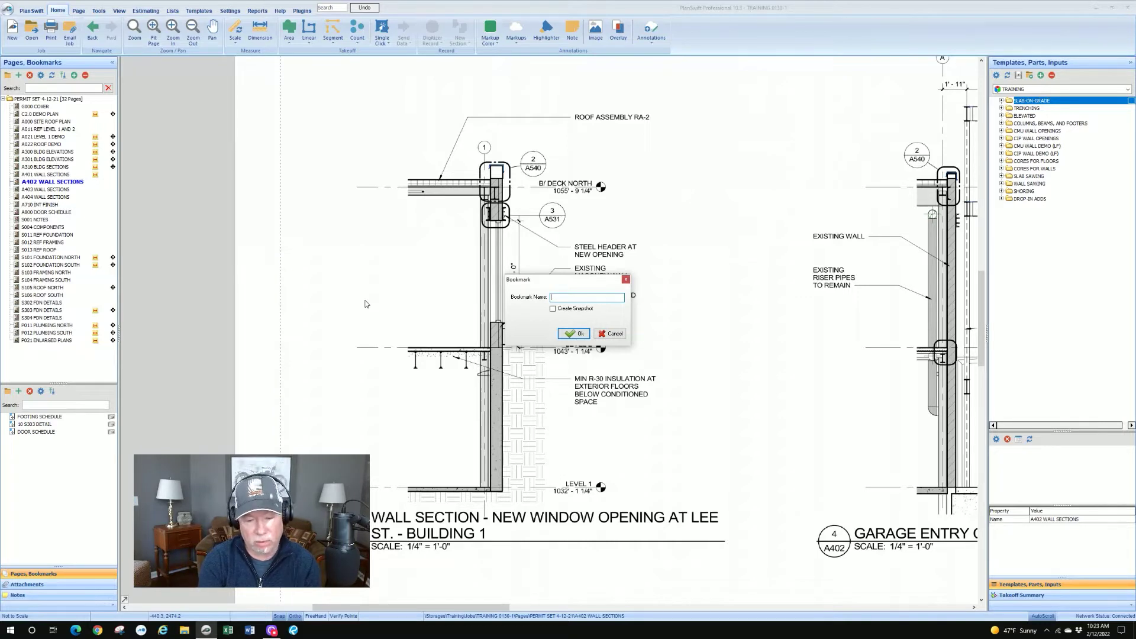
type("NEW WINDOE")
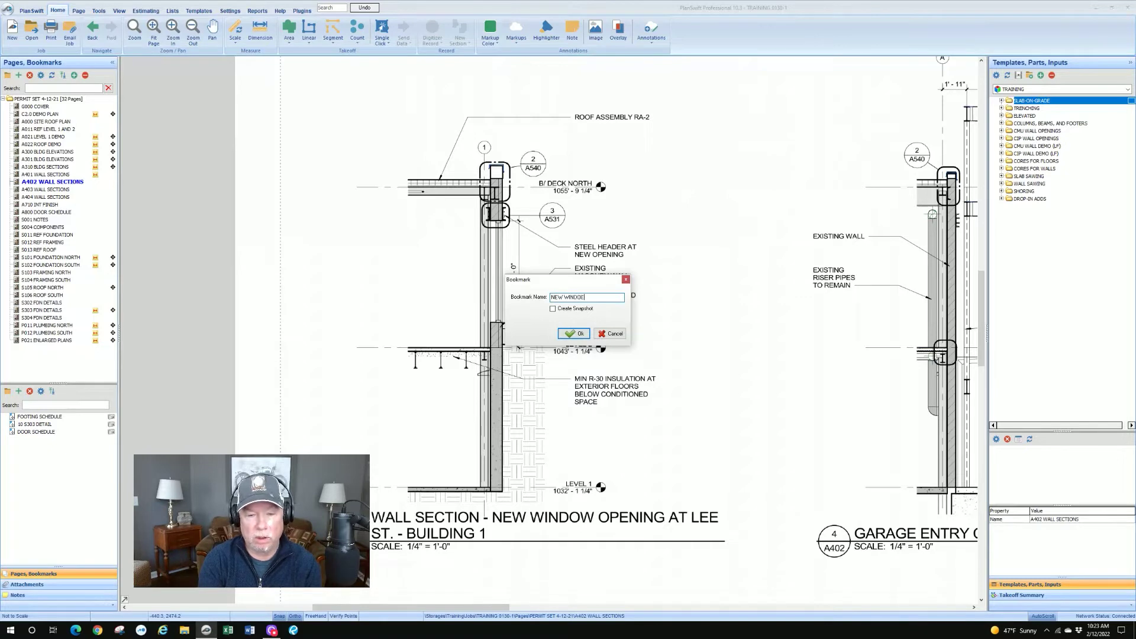
type(" D")
key("BackSpace")
key("BackSpace")
key("BackSpace")
type("W DETAIL")
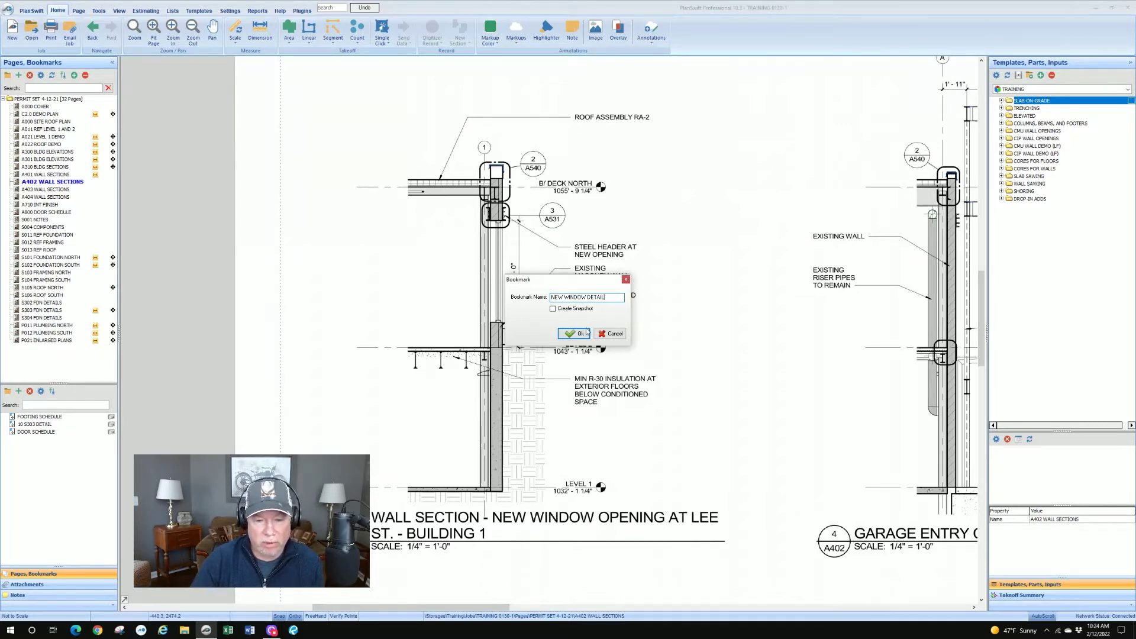
left_click(552, 309)
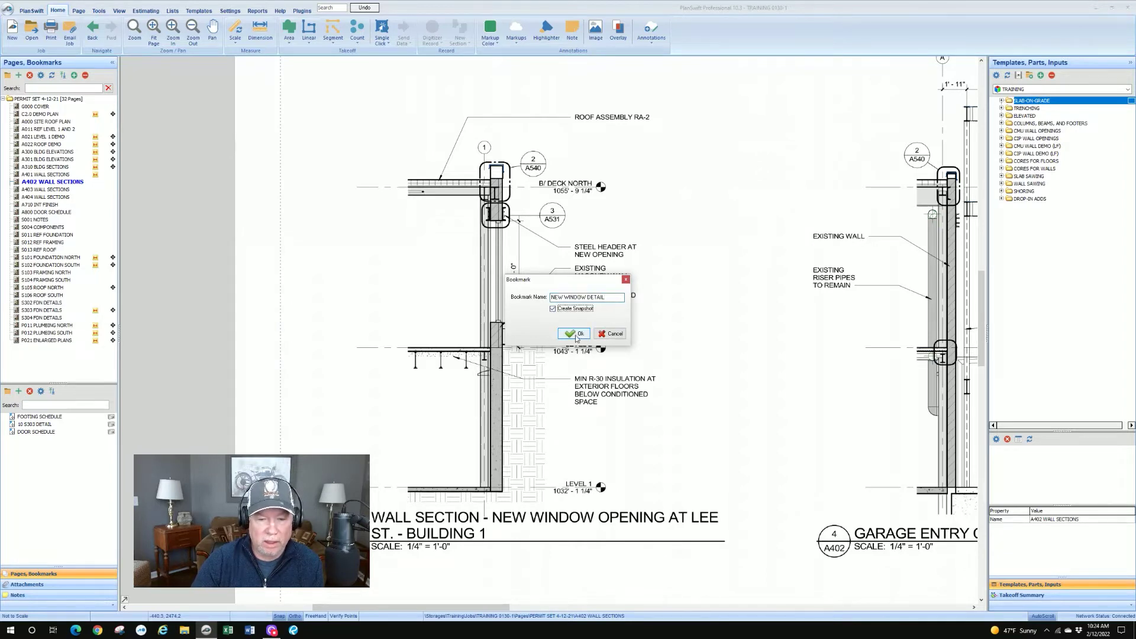
Save the NEW WINDOW DETAIL bookmark, then move and close its snapshot window.
left_click(577, 334)
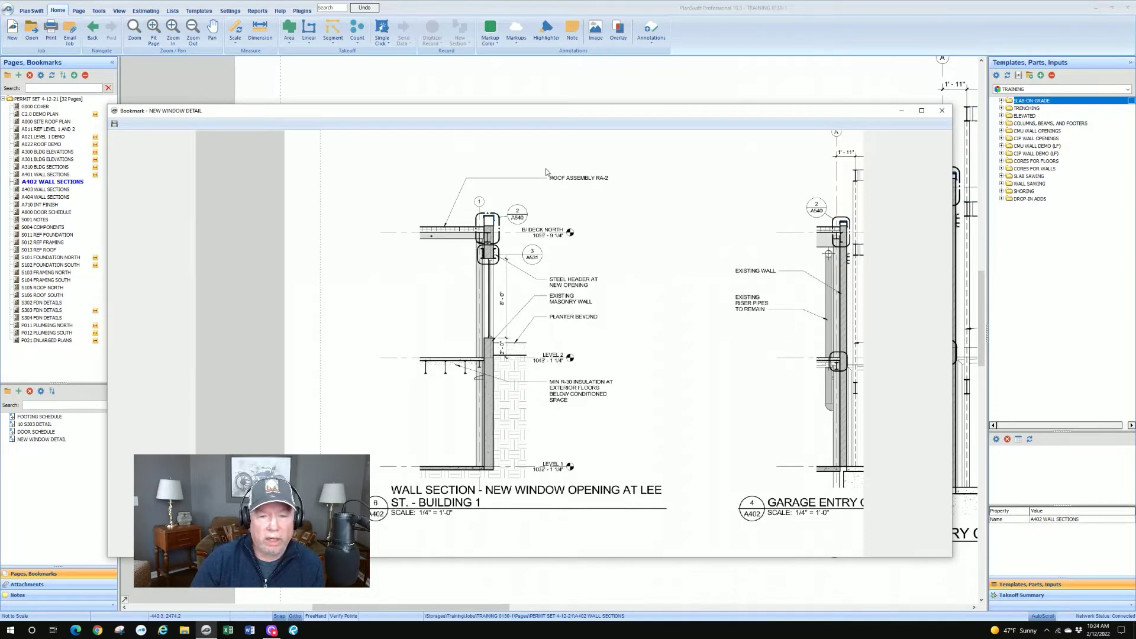
left_click_drag(513, 113, 624, 115)
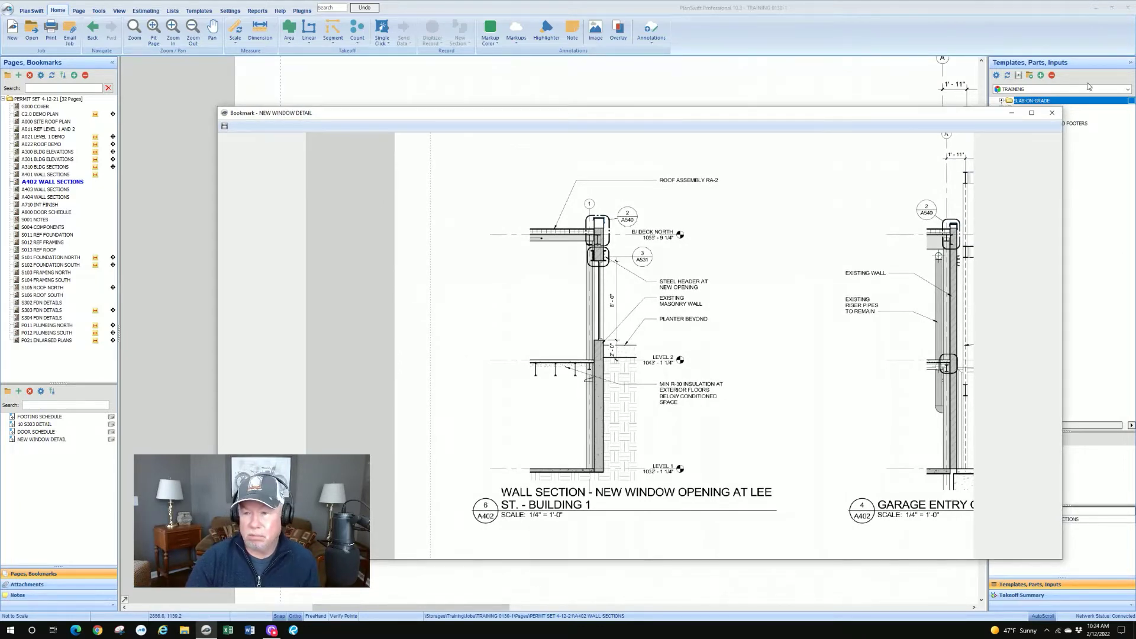
left_click(1052, 114)
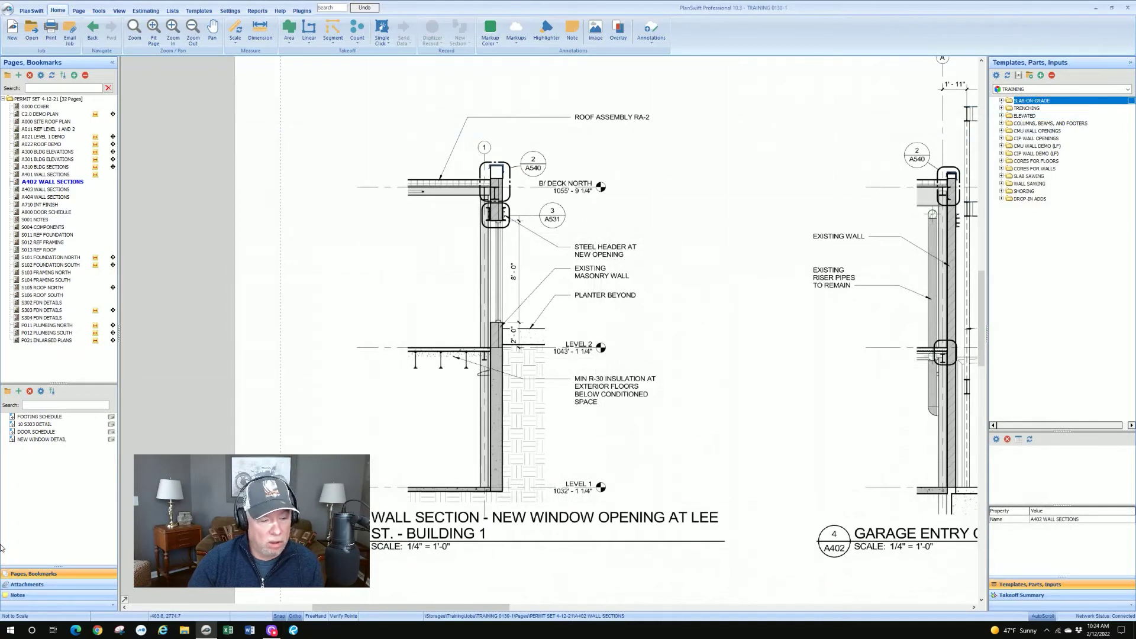
Reopen the NEW WINDOW DETAIL snapshot from the bookmarks list and close it again.
left_click(95, 441)
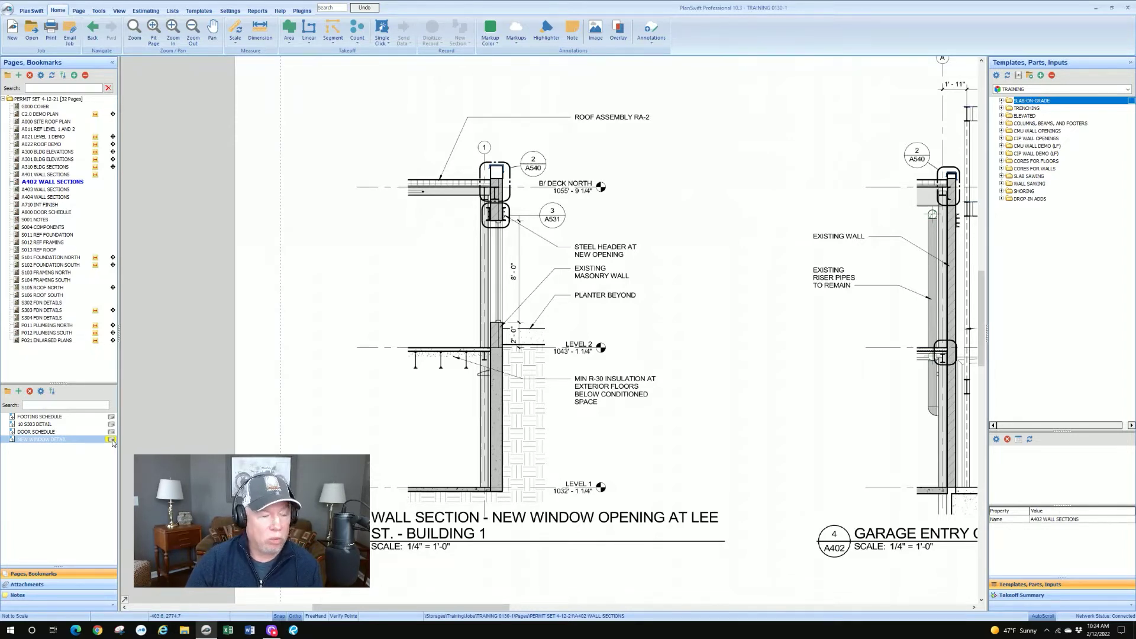
left_click(113, 441)
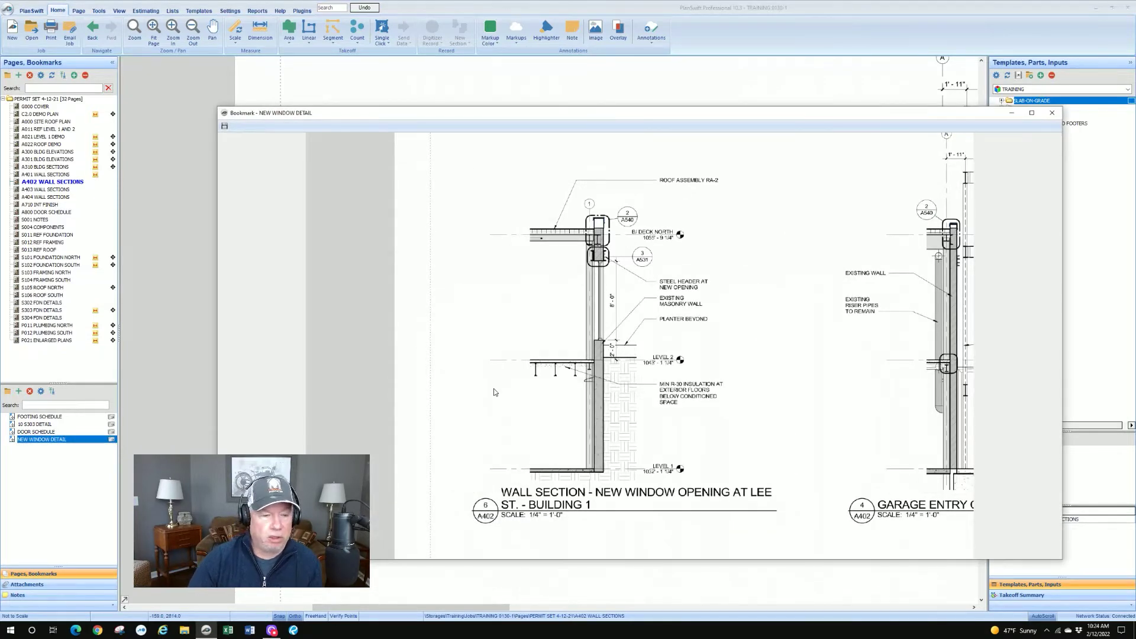
left_click(1053, 113)
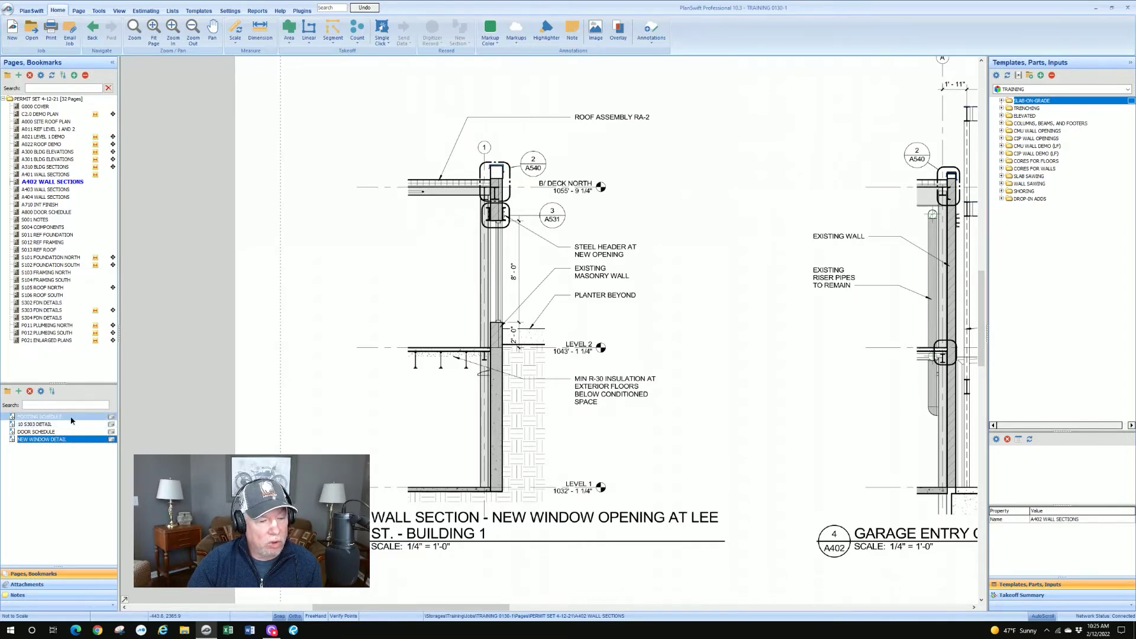
Jump to the S302 footing schedule using the FOOTING SCHEDULE bookmark.
left_click(69, 417)
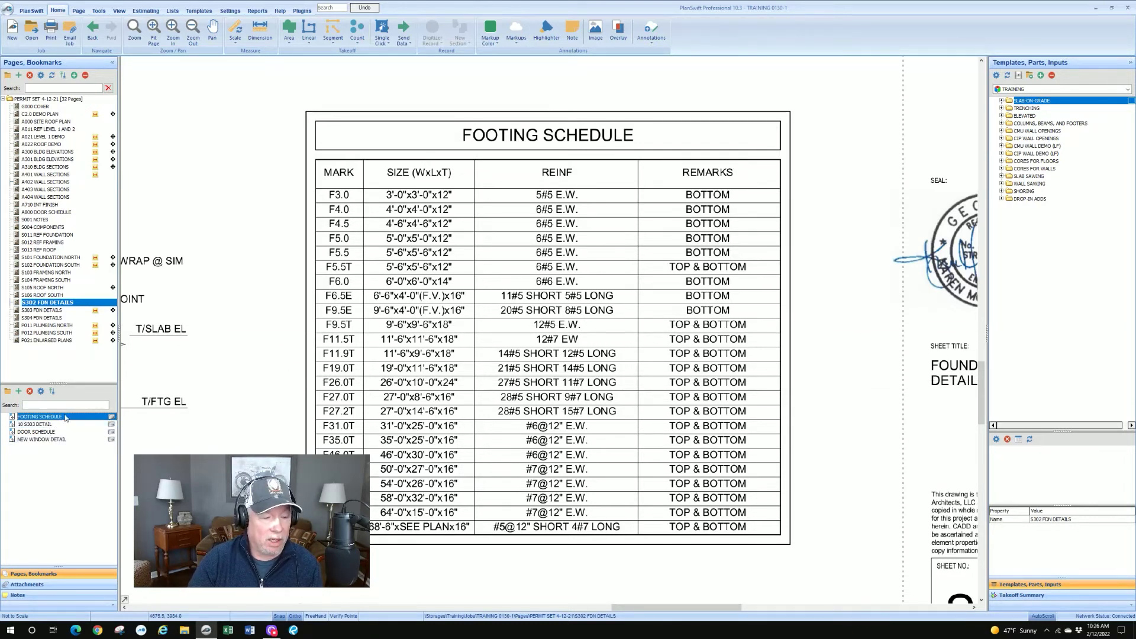
Delete the FOOTING SCHEDULE bookmark, declining the first prompt and confirming the second.
left_click(31, 392)
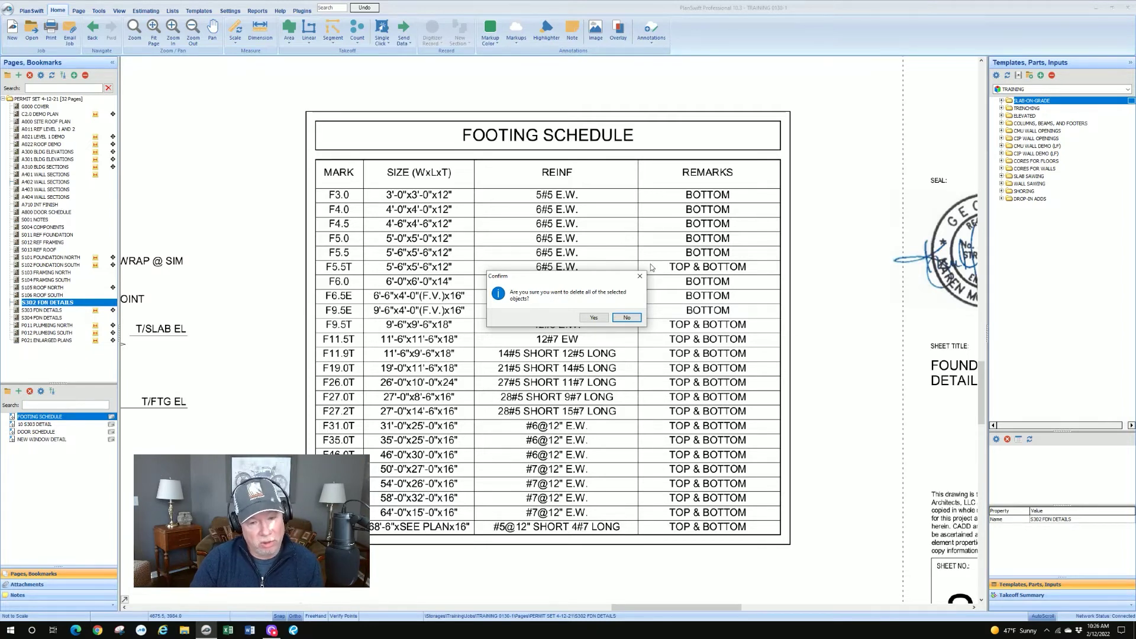
left_click(628, 318)
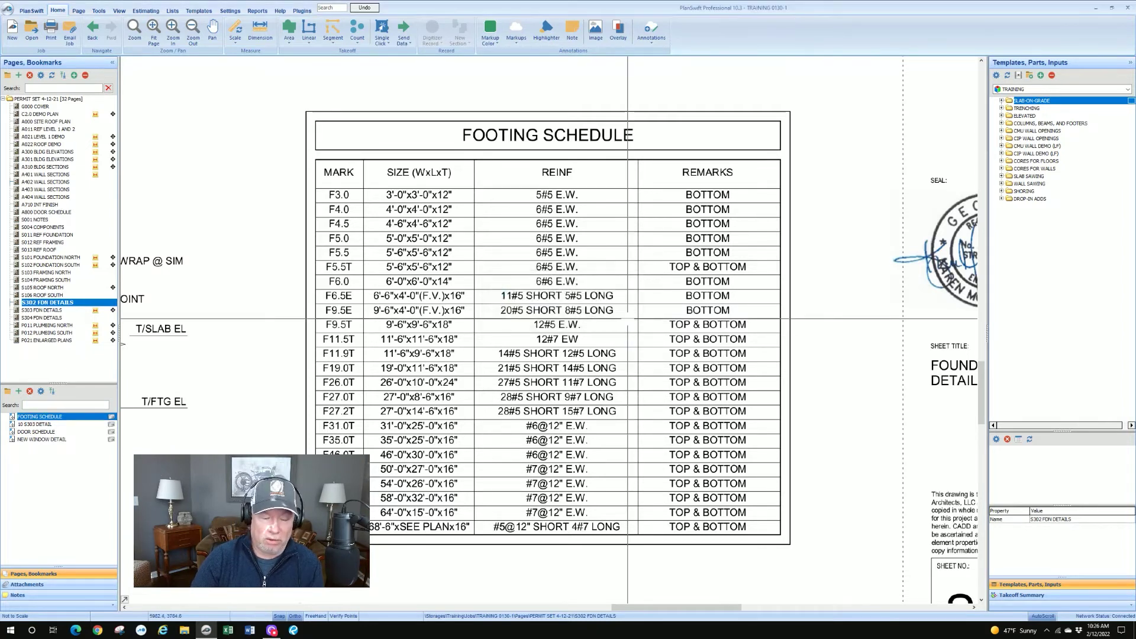
left_click(30, 391)
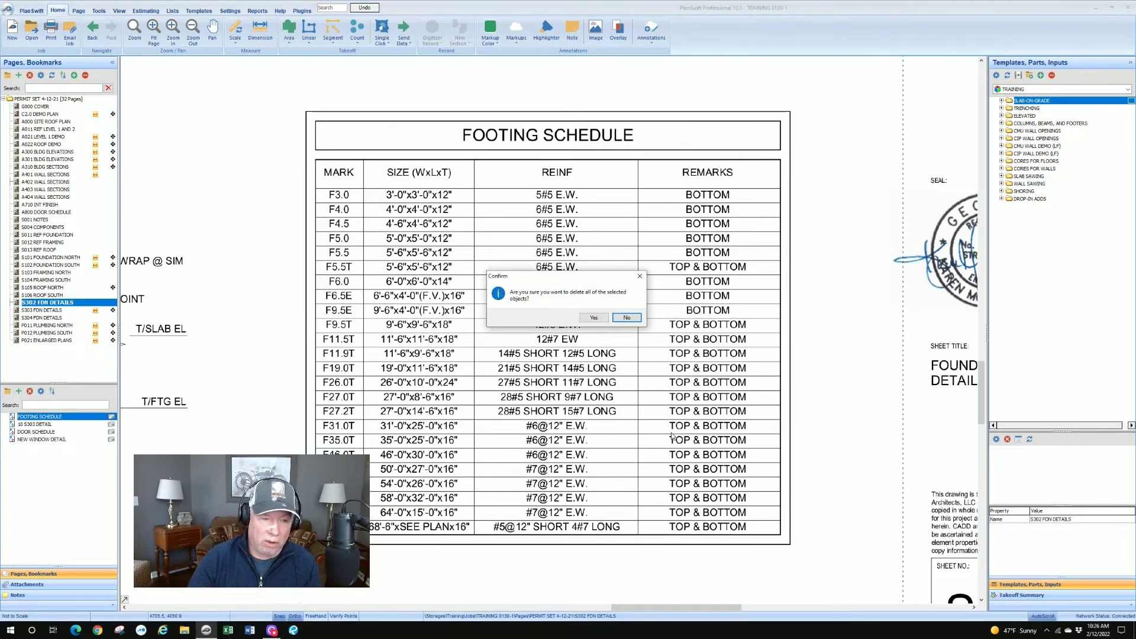
left_click(601, 318)
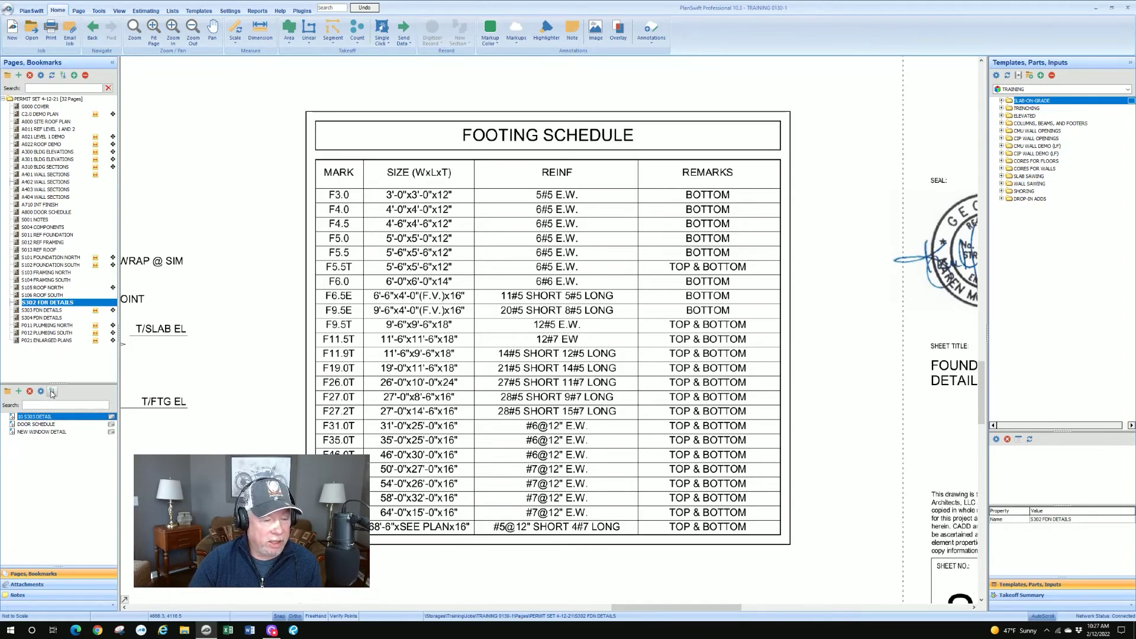
Open the Adjust Bookmarks Order dialog and select DOOR SCHEDULE in its list.
left_click(52, 392)
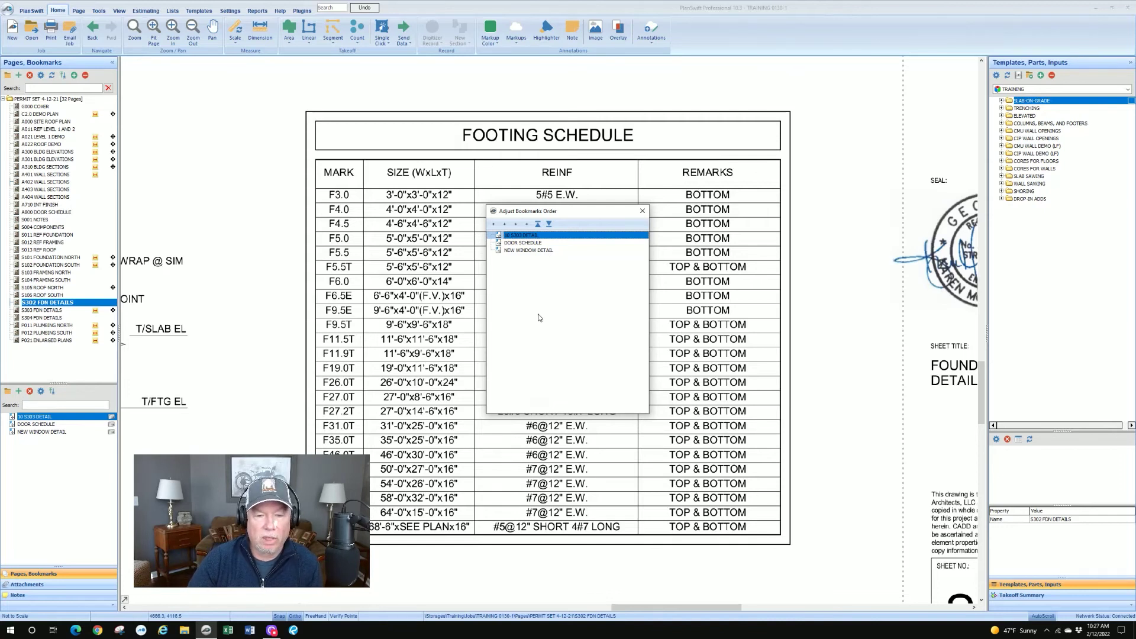
left_click(527, 243)
left_click(523, 235)
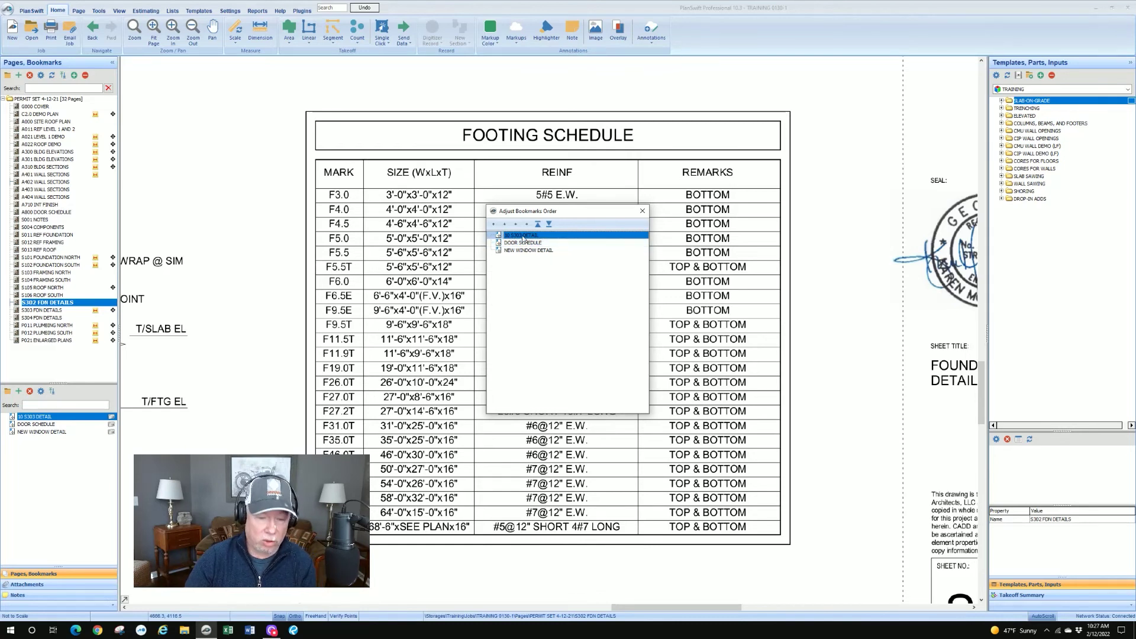
left_click(522, 244, "shift")
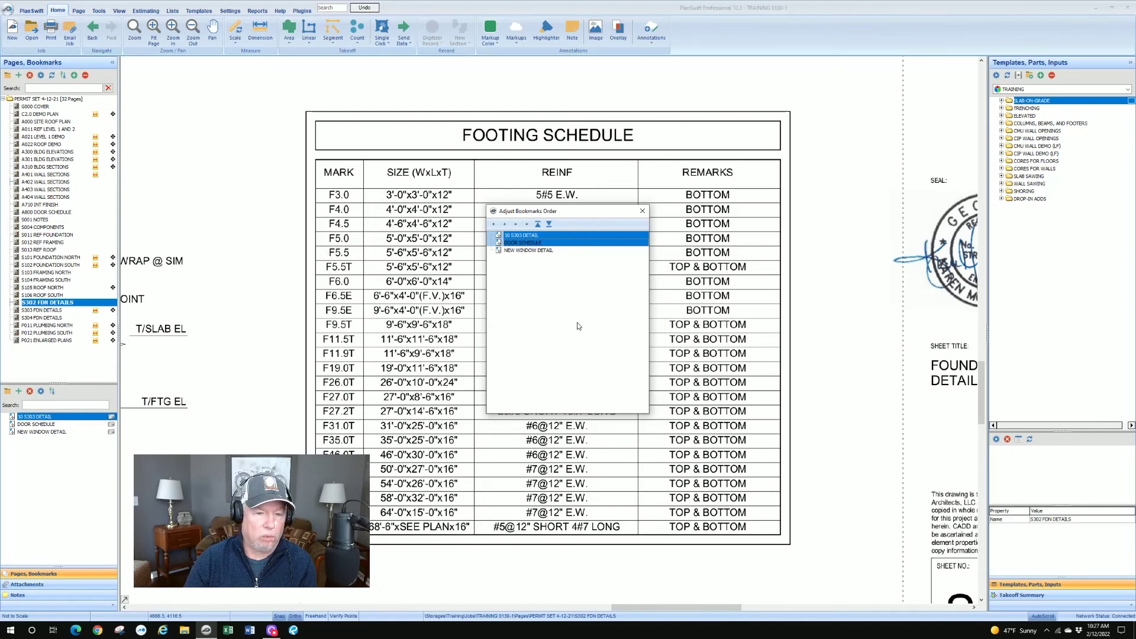
Close the ordering dialog, then zoom out and pan to show the whole A800 door schedule sheet.
left_click(528, 251)
left_click(642, 211)
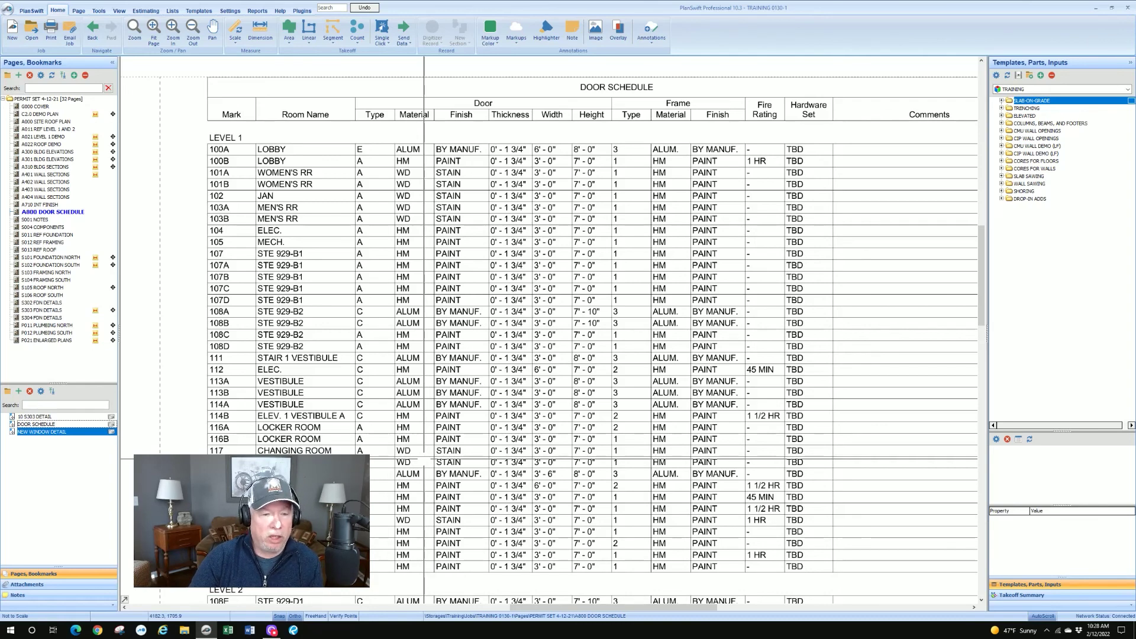
scroll(424, 459, "down", 3)
left_click_drag(451, 462, 561, 266)
key("Escape")
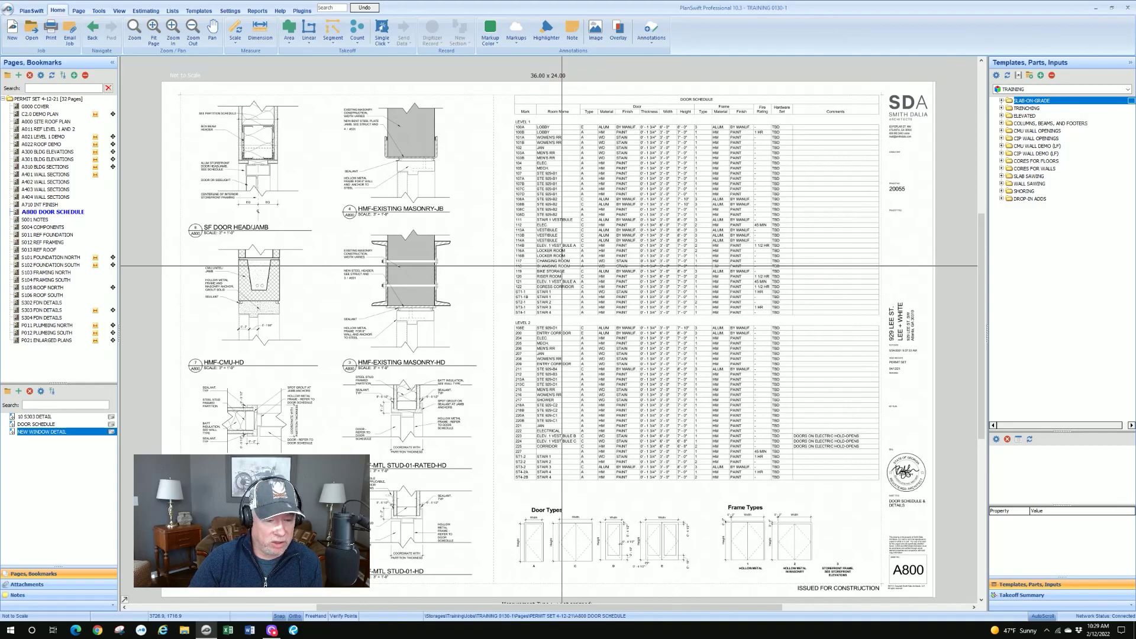